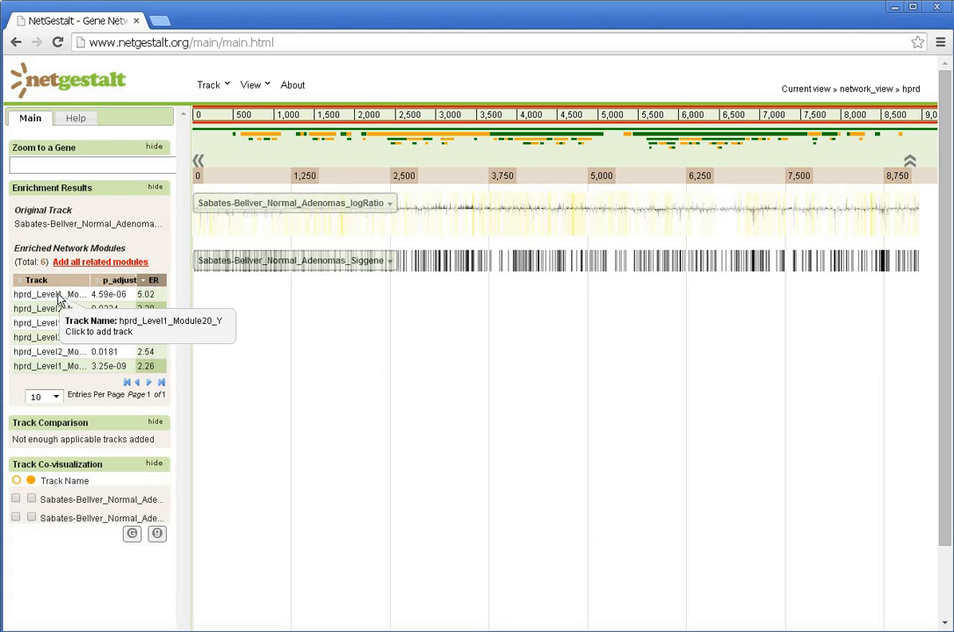
- Add the enriched network module hprd_Level1_Module20_Y as a track titled enriched_mod_siggene
click(64, 297)
text(enriched_mod_siggene)
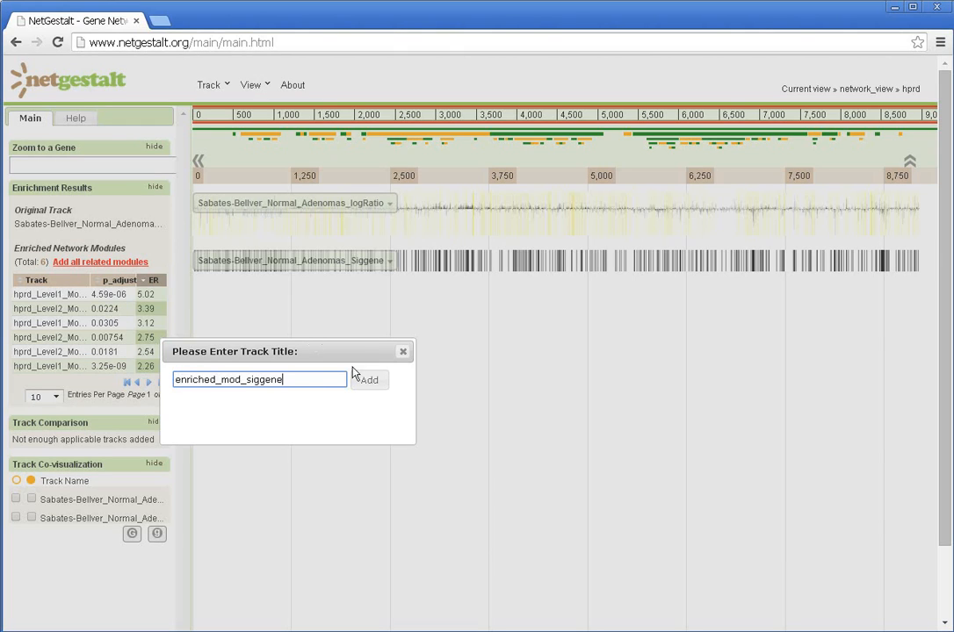
click(377, 383)
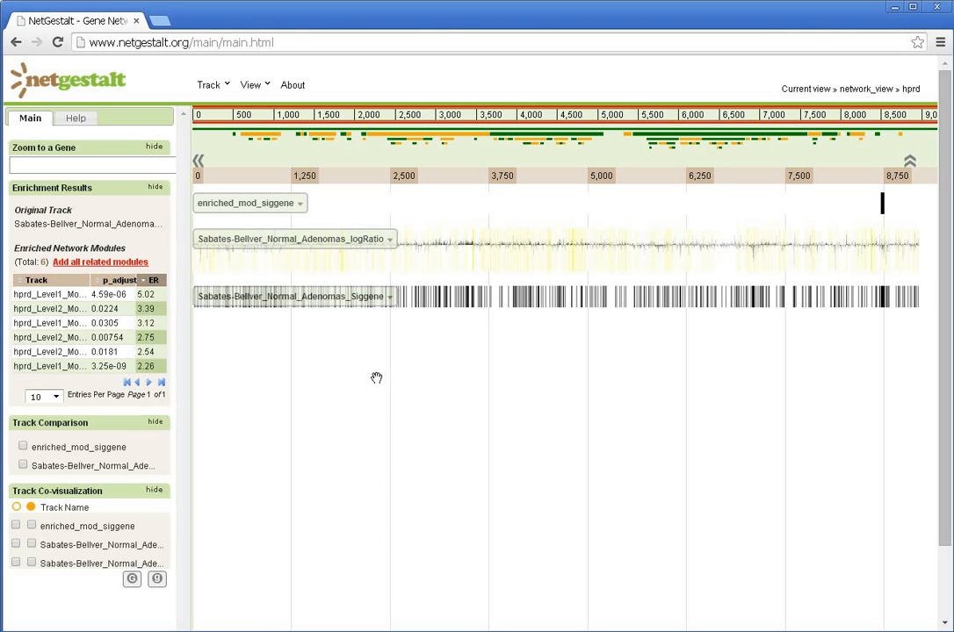
- Add all related enriched modules as a track titled enriched_mod_siggene_all, and briefly hide the track titles before showing them again
click(113, 264)
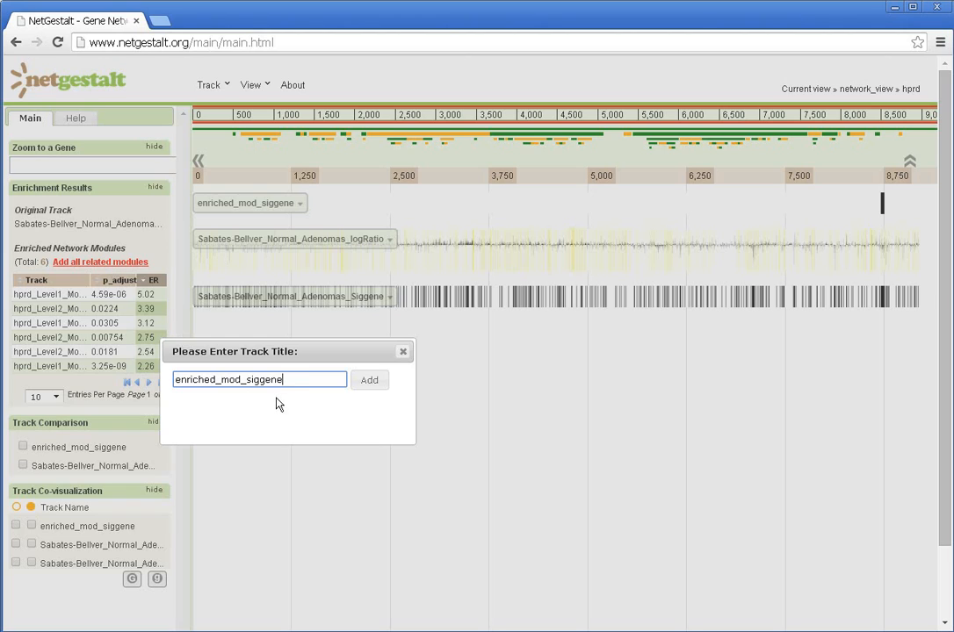
text(_all)
click(361, 384)
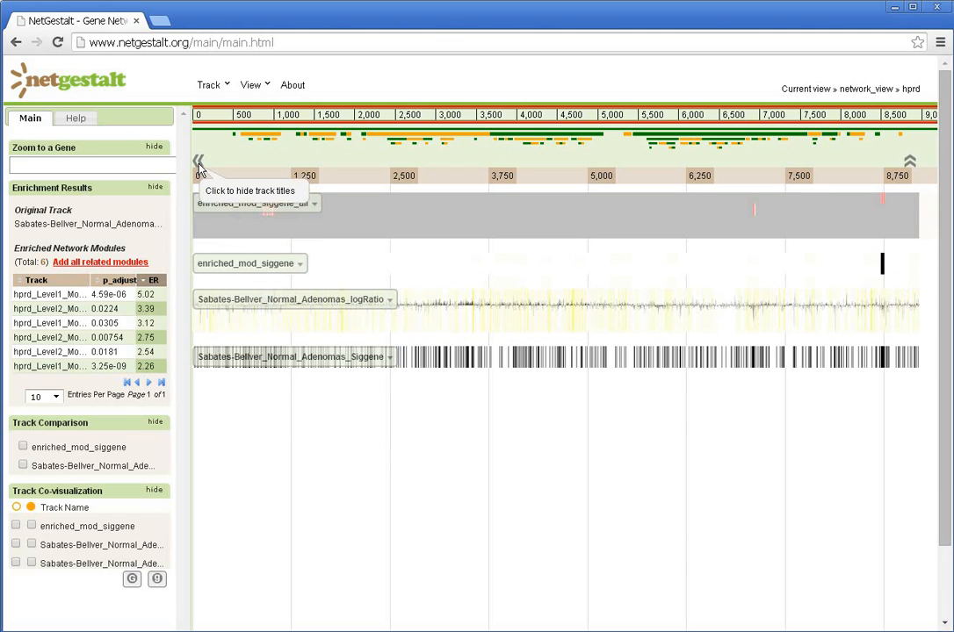
click(198, 165)
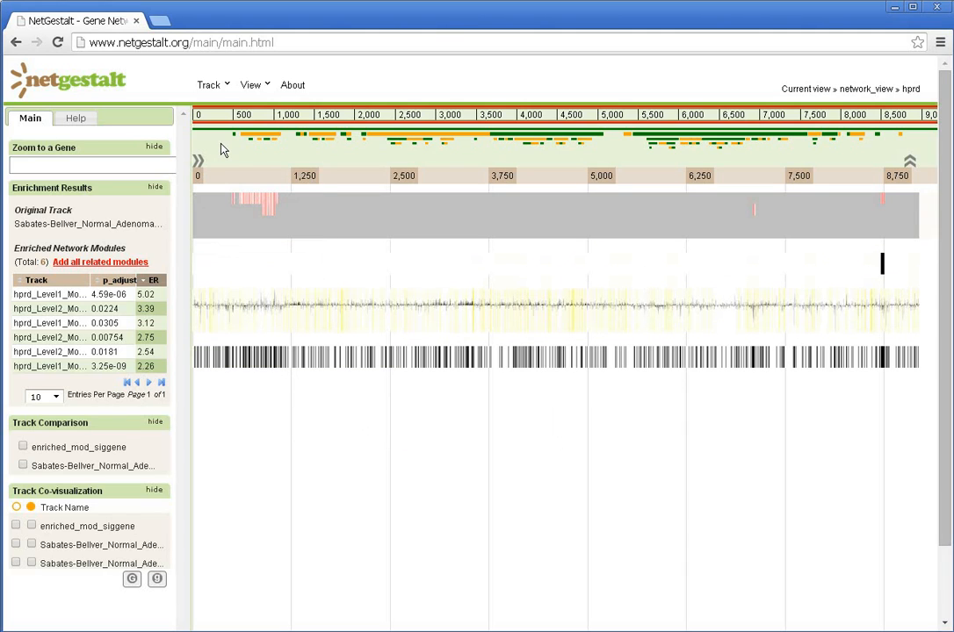
click(198, 164)
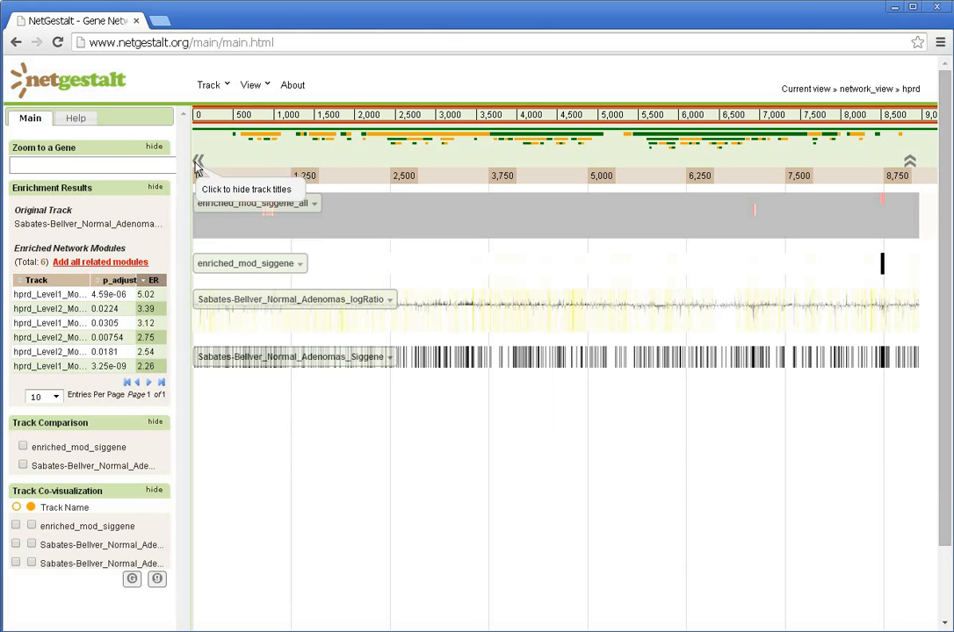
- Run Network Analysis on the Sabates-Bellver_Normal_Adenomas_logRatio track to identify its enriched network modules
mouse_move(344, 298)
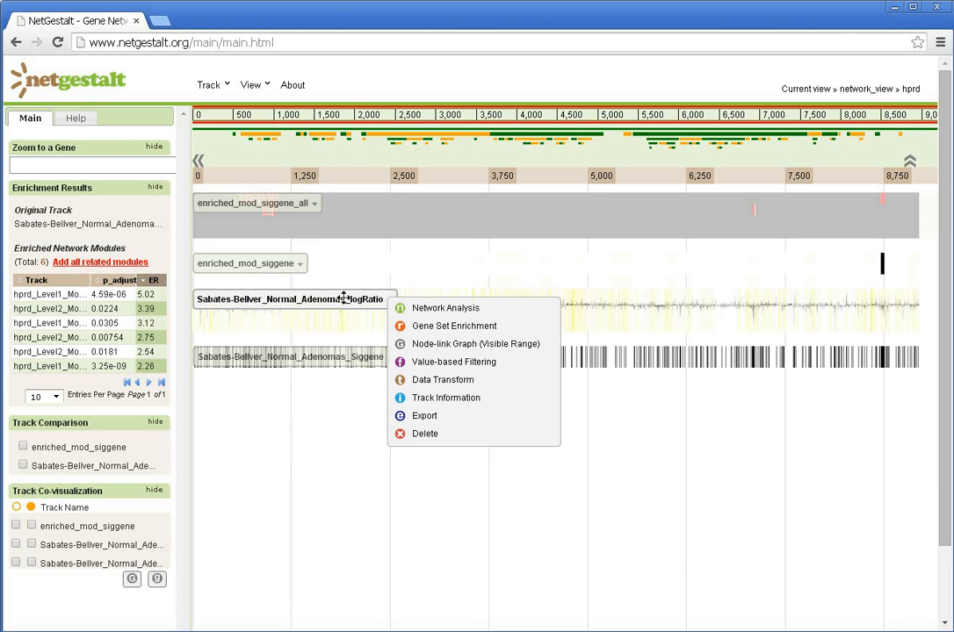
click(407, 310)
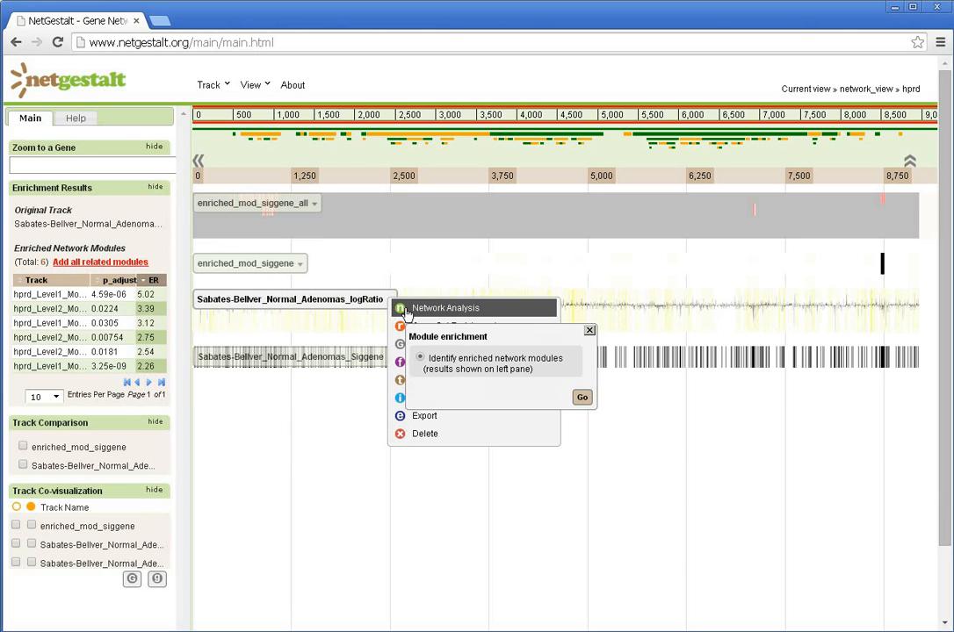
click(581, 399)
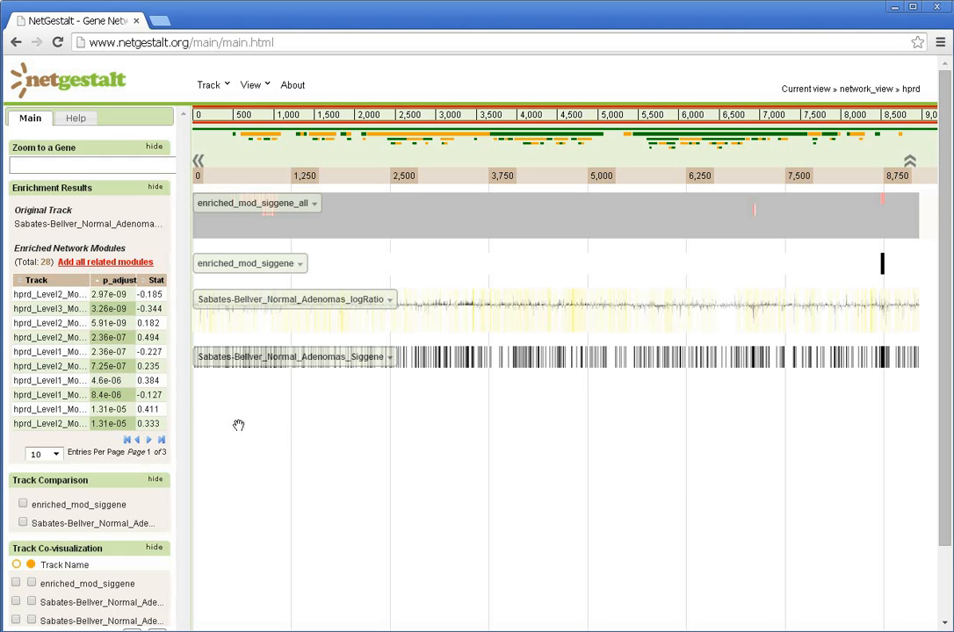
- Add all modules related to the logRatio track as a track titled enriched_mod_logRatio_all
click(88, 261)
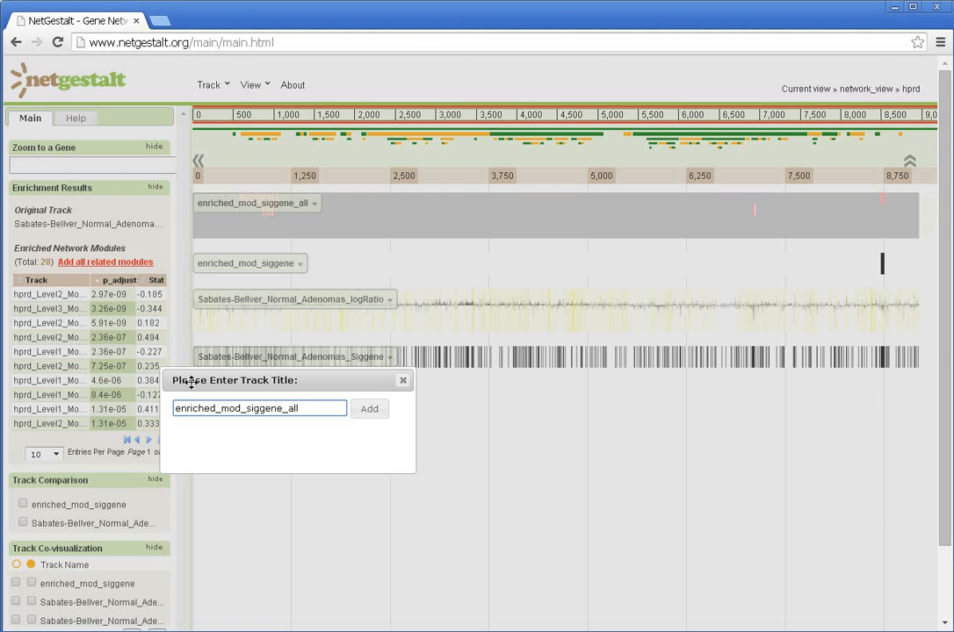
click(286, 407)
key(BackSpace)
key(BackSpace)
key(BackSpace)
key(BackSpace)
key(BackSpace)
key(BackSpace)
key(BackSpace)
text(logRatio)
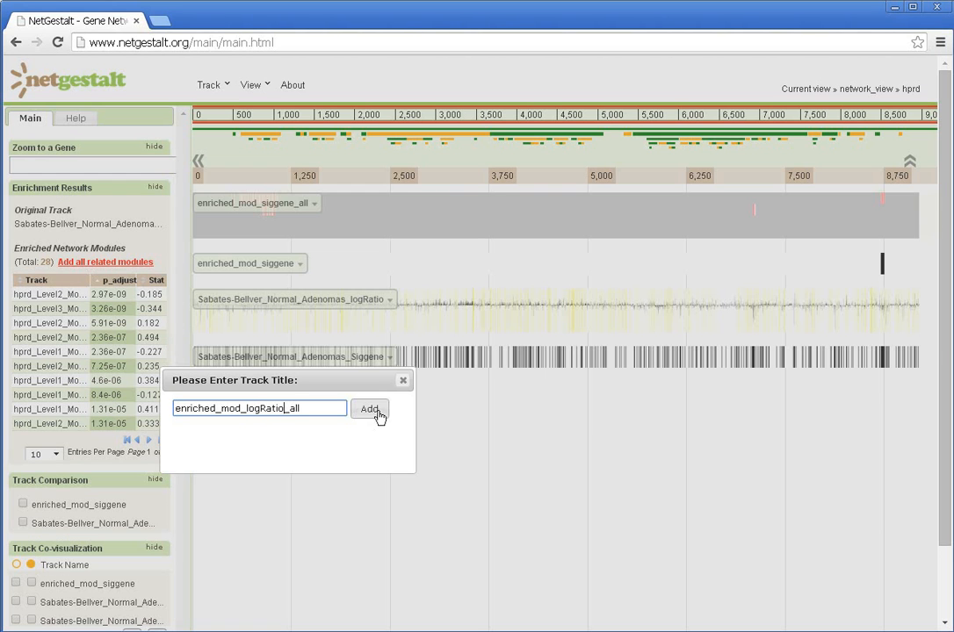
click(378, 414)
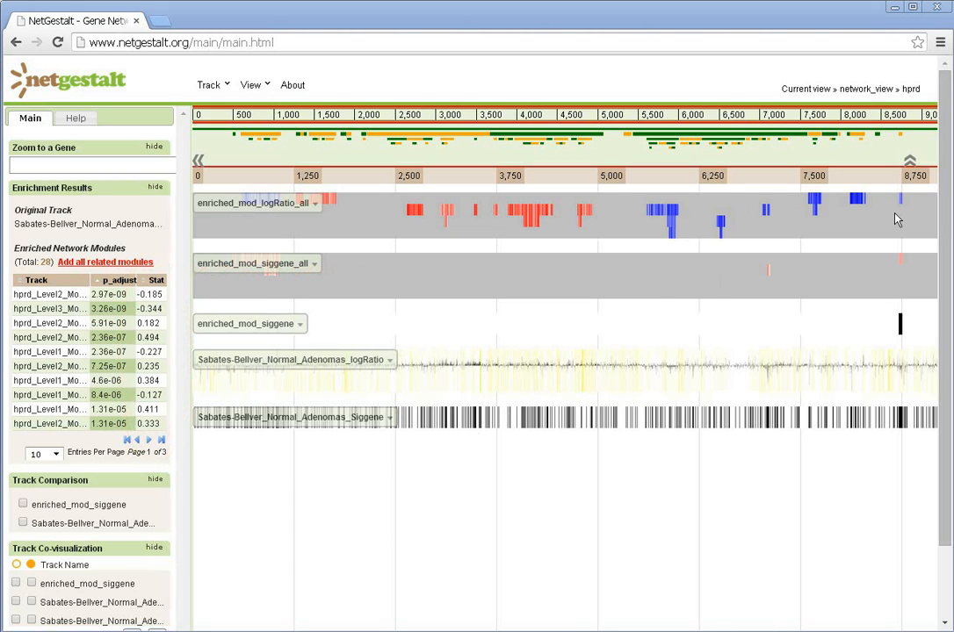
- Expand the enriched_mod_siggene track to all enriched neighbors including seeds at fdr=0.05, naming the new track siggenes_enriched_mod_neighbors_fdr05
drag(894, 218, 910, 219)
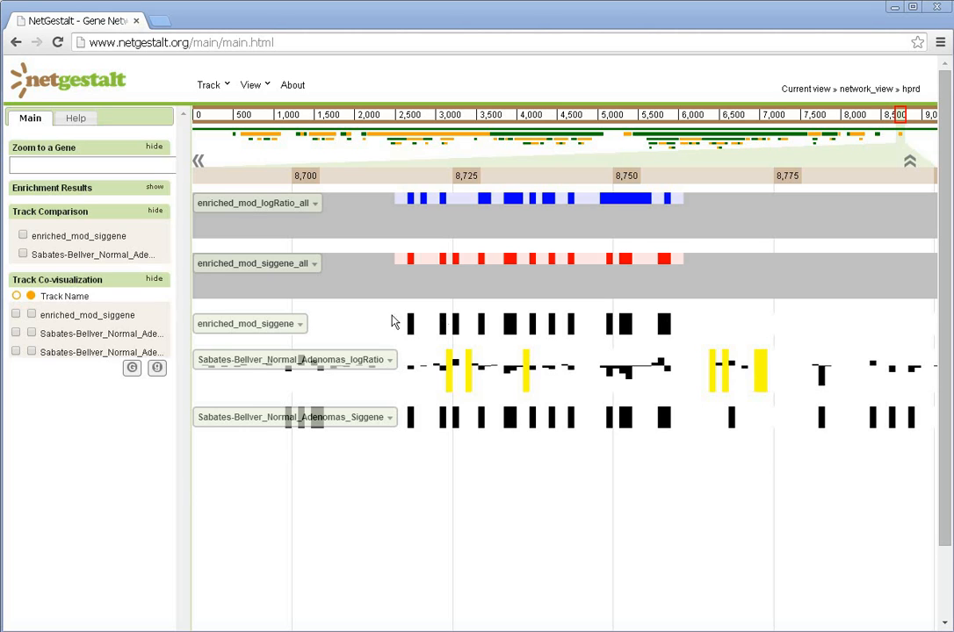
click(299, 324)
mouse_move(318, 332)
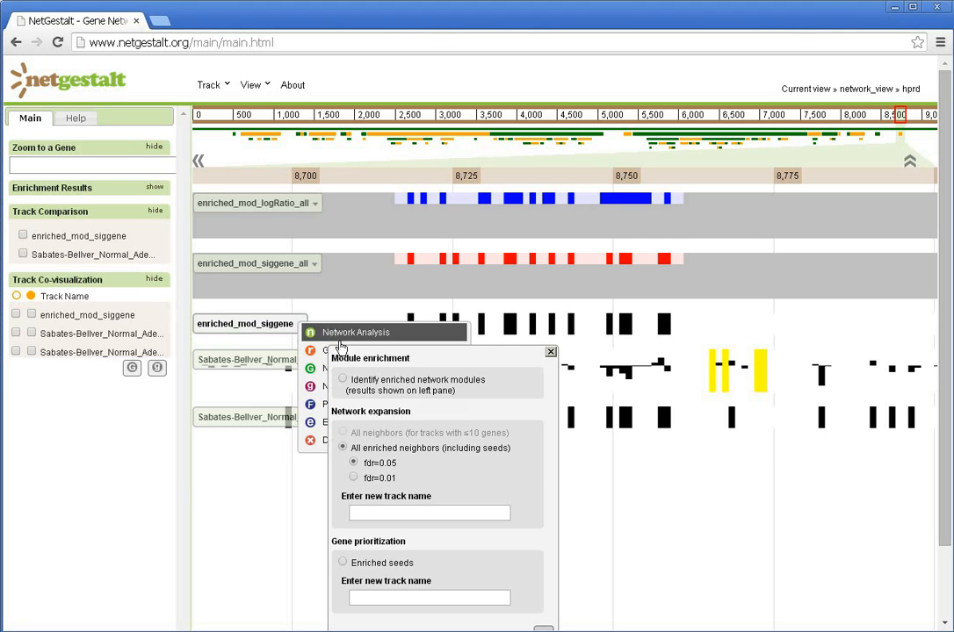
click(370, 510)
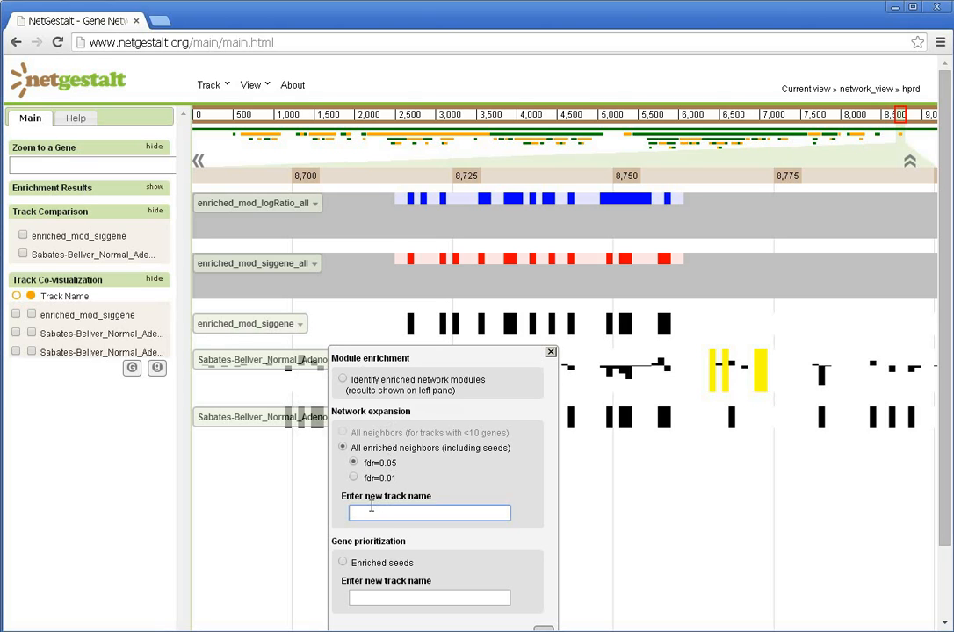
text(siggenes_enriched_)
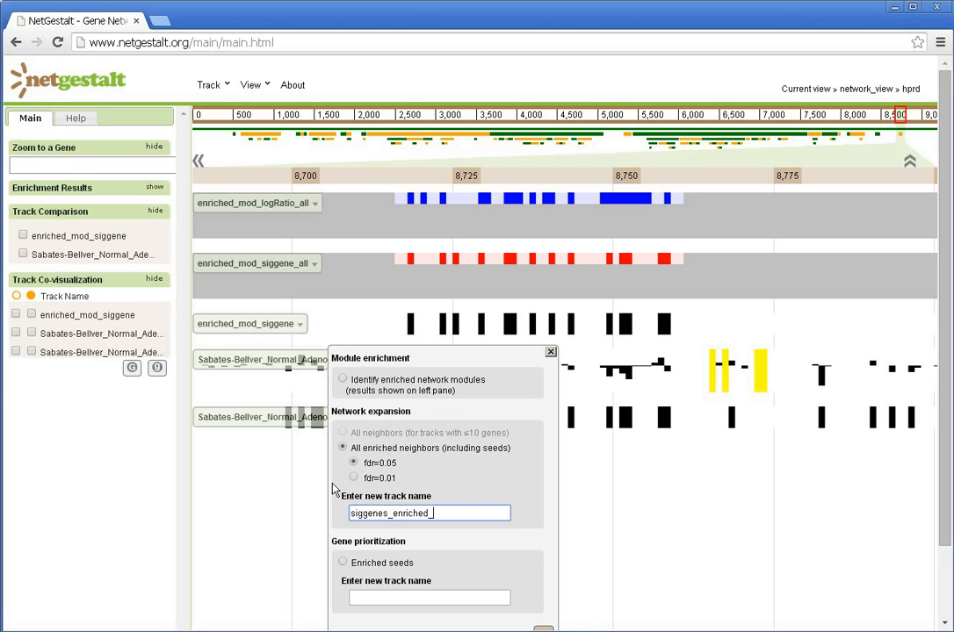
text(mod_neighbors_fdr05)
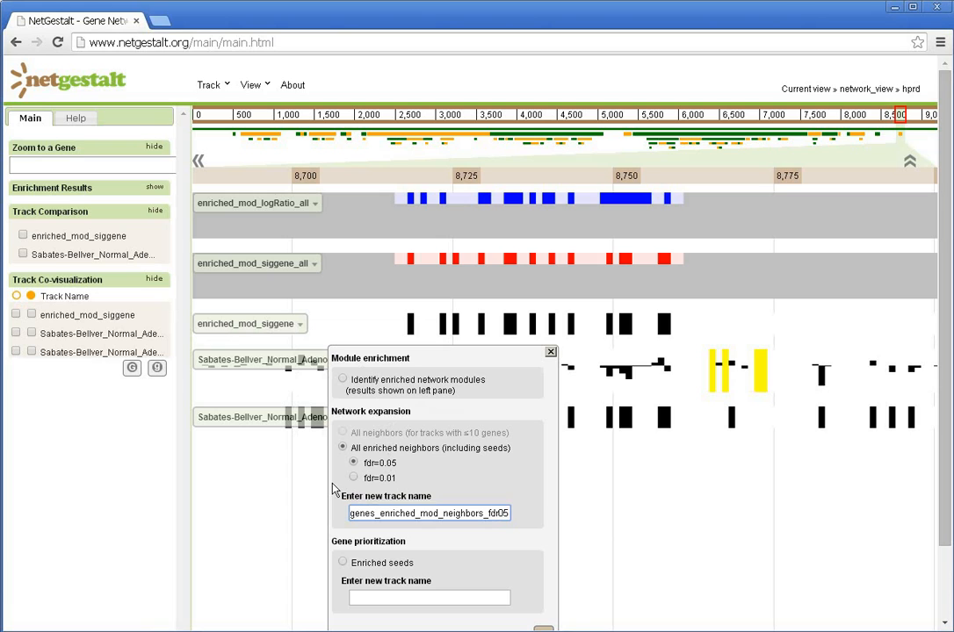
click(546, 629)
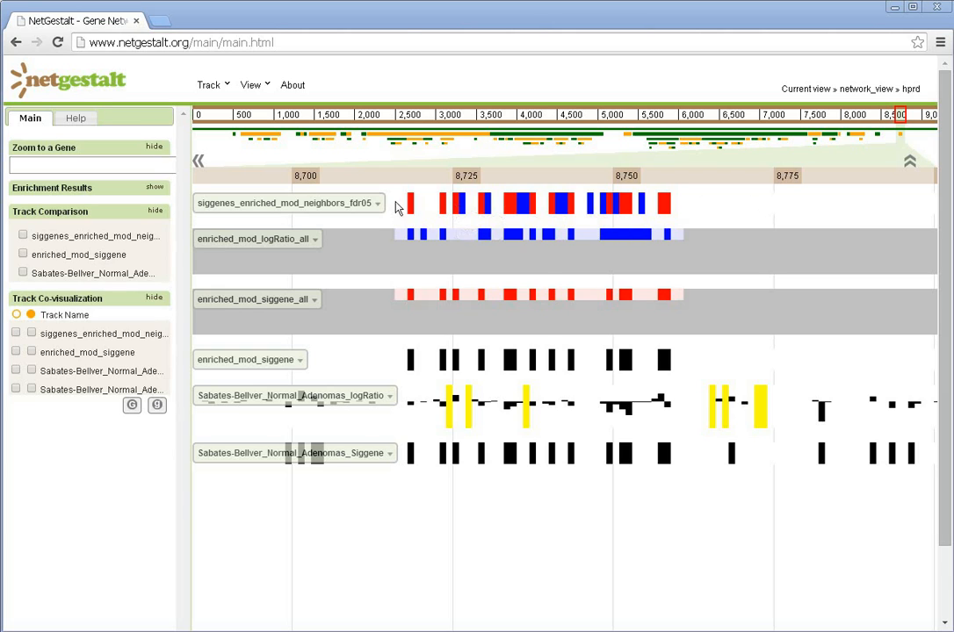
- View the node-link graph of present nodes for siggenes_enriched_mod_neighbors_fdr05, slightly shifting the CCR3 and CCL28 nodes, and close it
click(369, 203)
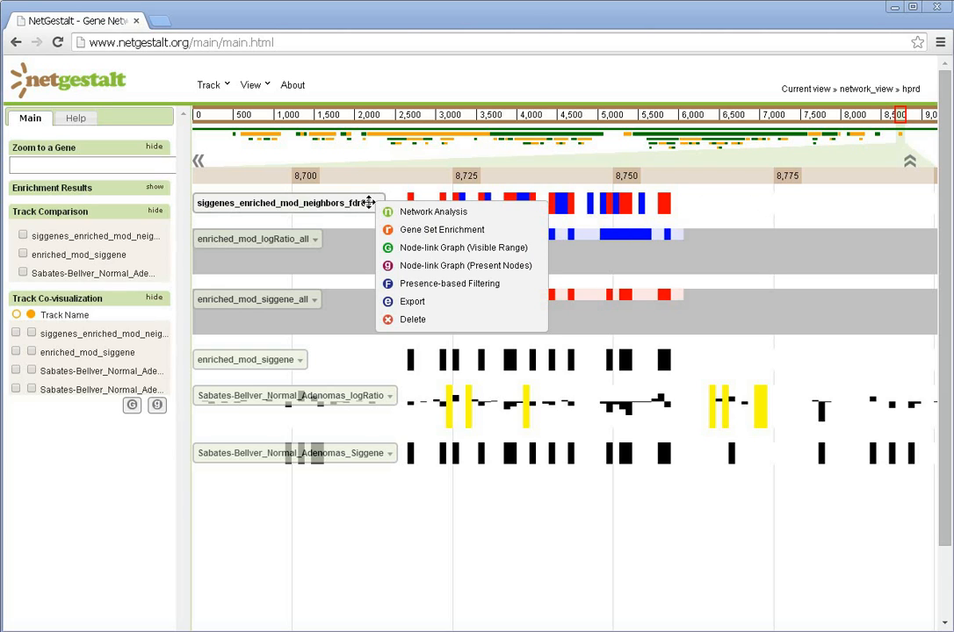
click(412, 273)
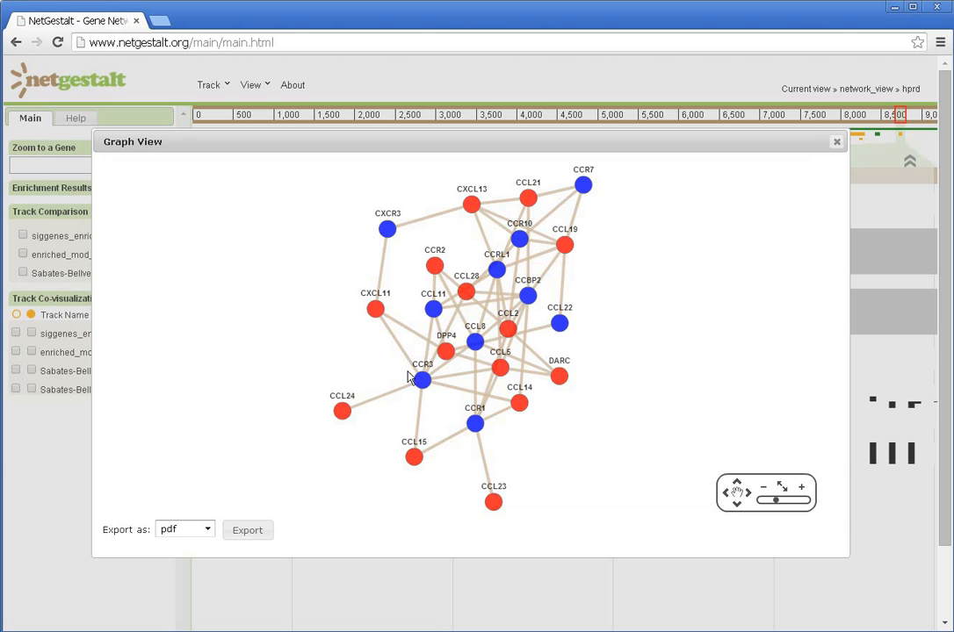
mouse_move(422, 380)
mouse_down()
mouse_move(322, 366)
mouse_move(418, 375)
mouse_up()
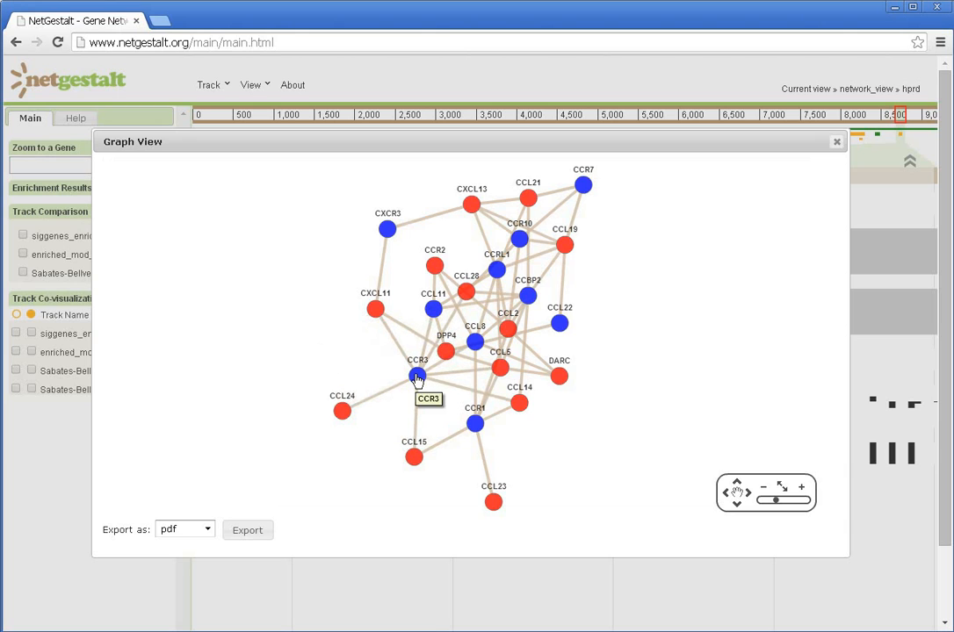
mouse_move(466, 294)
mouse_down()
mouse_move(358, 299)
mouse_move(469, 298)
mouse_up()
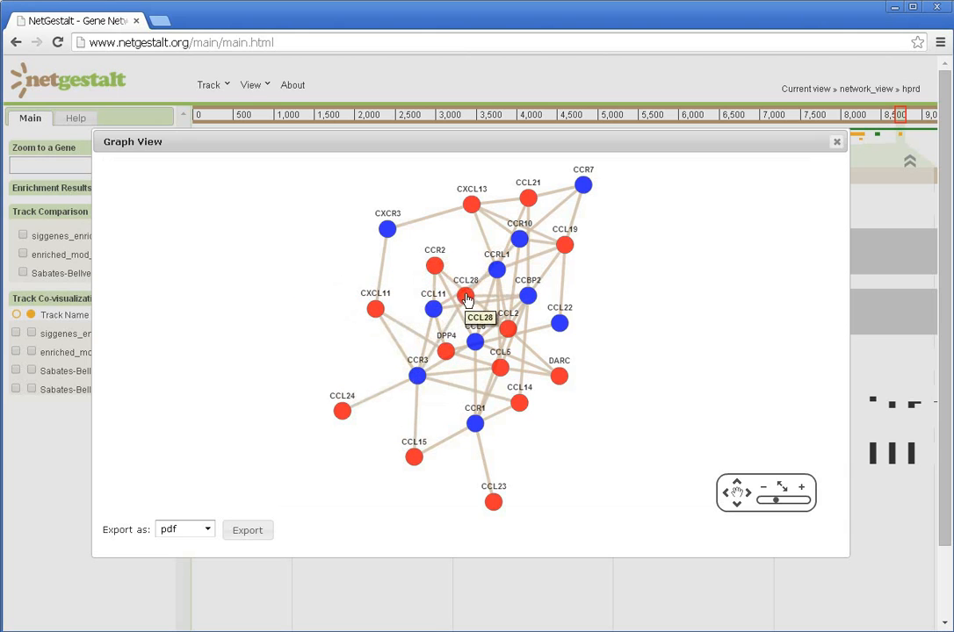
click(208, 530)
click(209, 533)
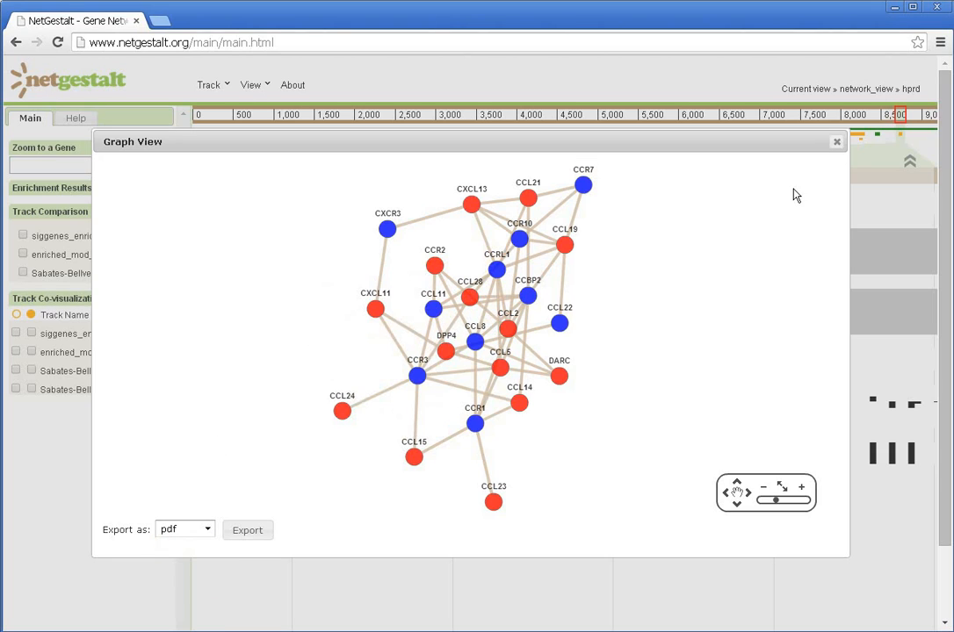
click(836, 142)
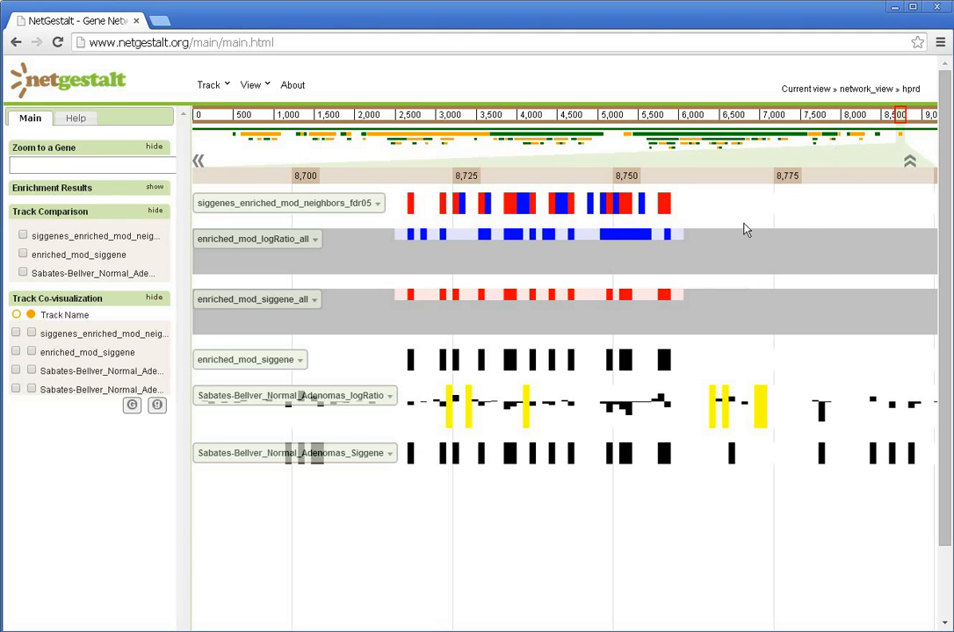
- Inspect the visible-range node-link graph for siggenes_enriched_mod_neighbors_fdr05 and close it
click(377, 203)
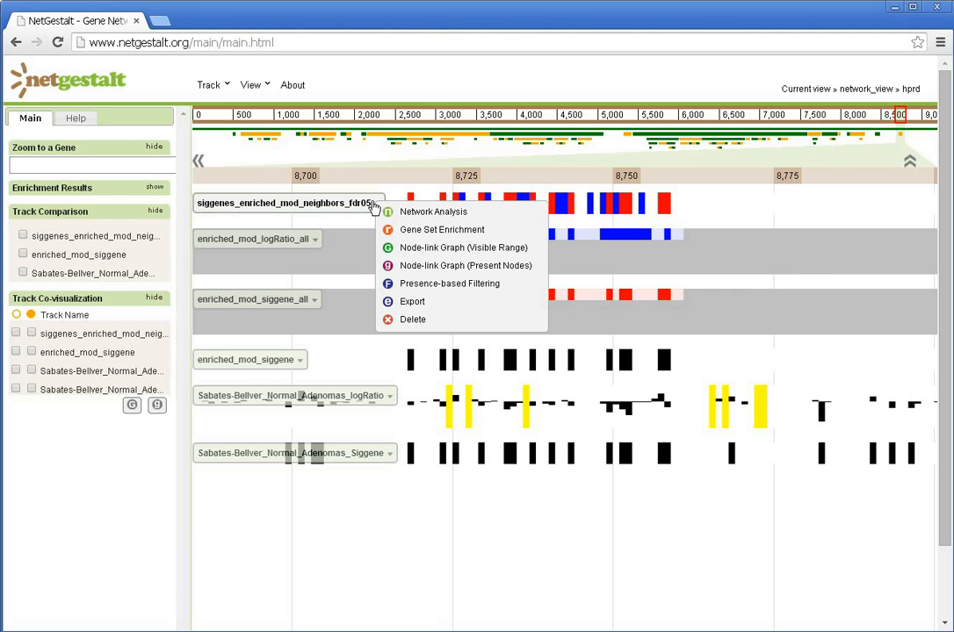
click(420, 252)
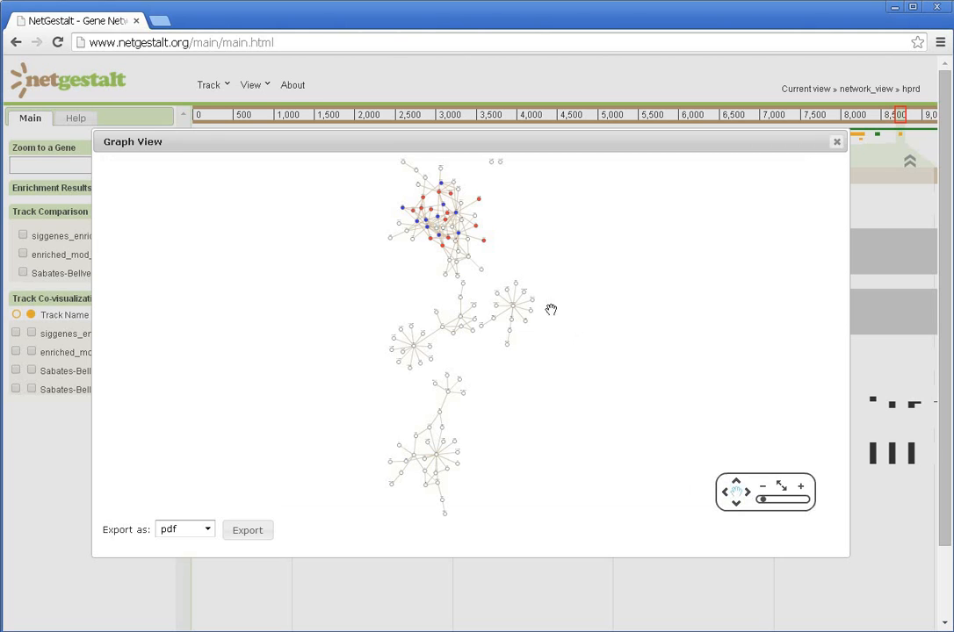
click(801, 487)
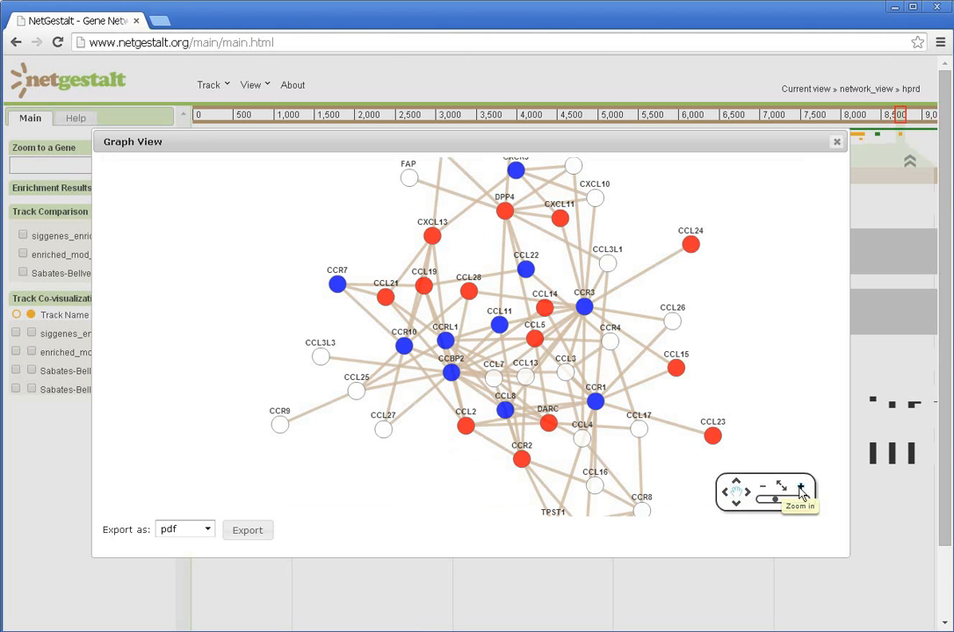
click(763, 487)
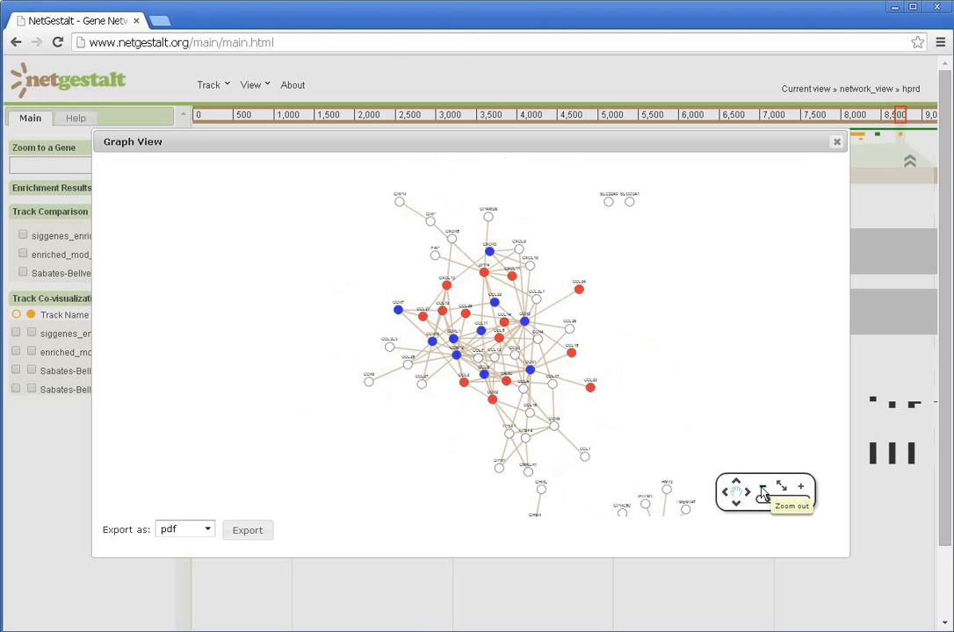
click(836, 143)
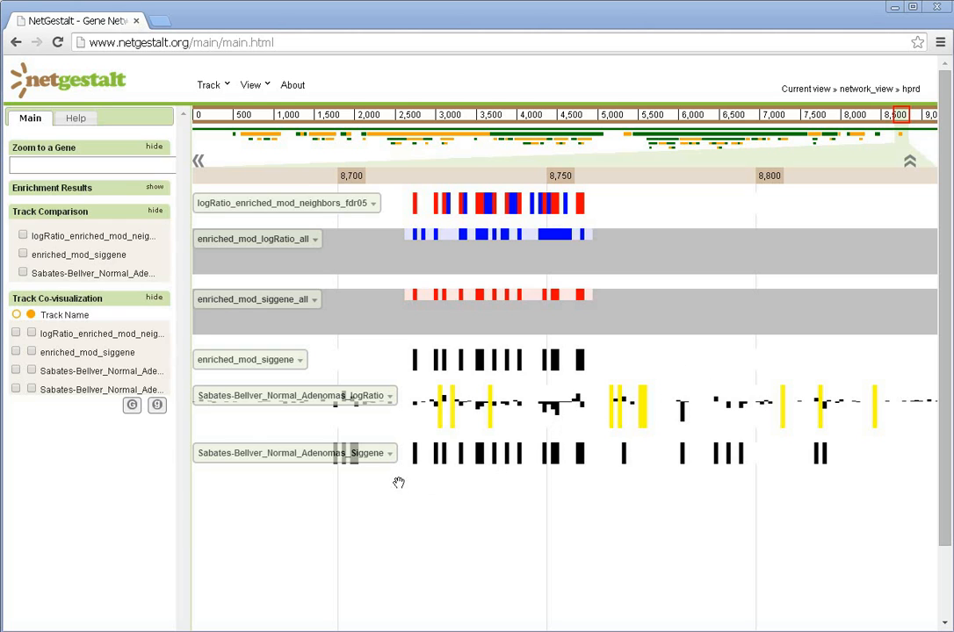
- Run Gene Set Enrichment on the Sabates-Bellver_Normal_Adenomas_Siggene track to find related functional tracks in kegg
click(389, 453)
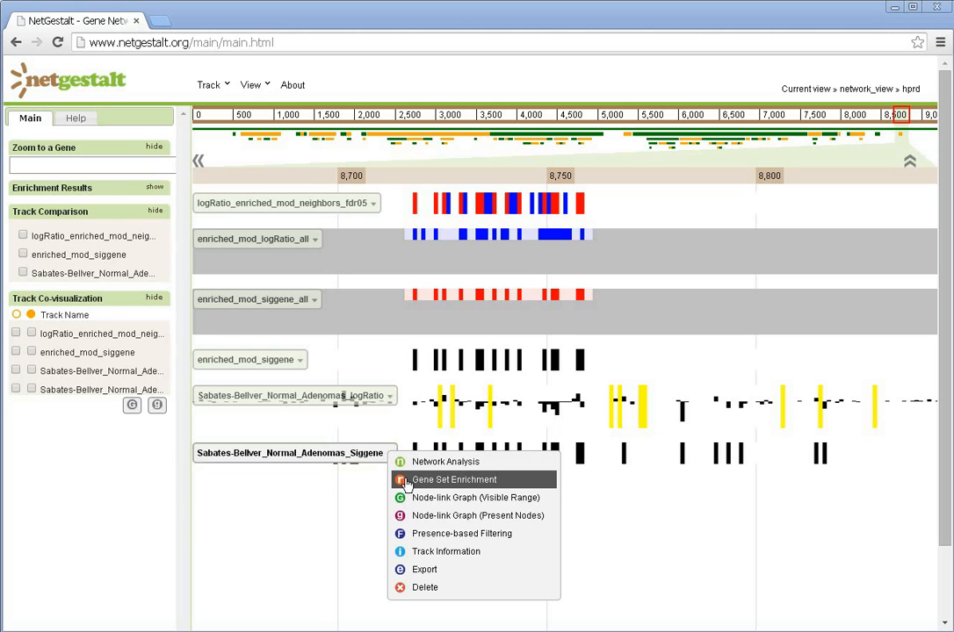
click(406, 481)
click(419, 409)
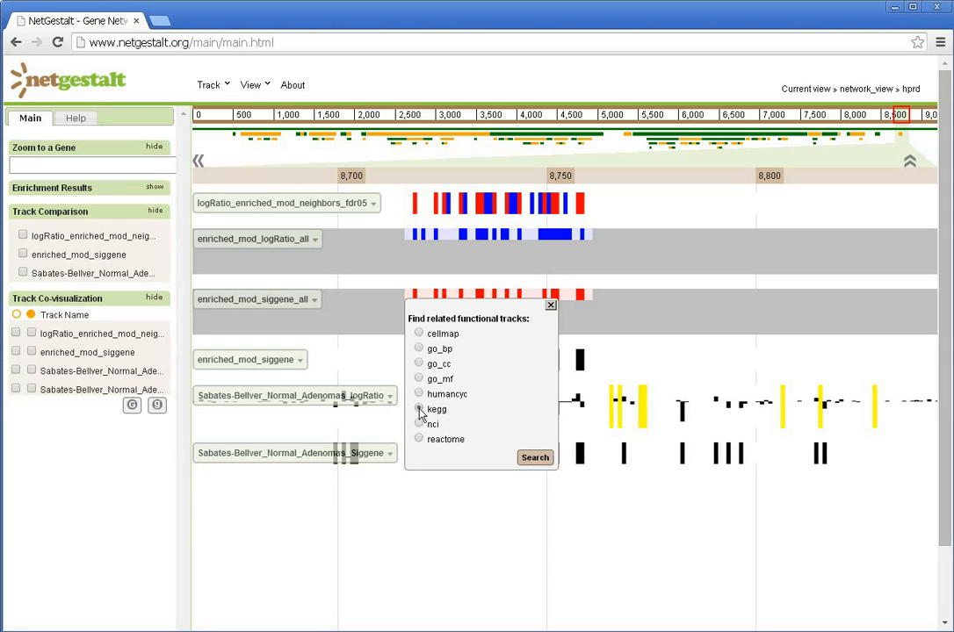
click(532, 460)
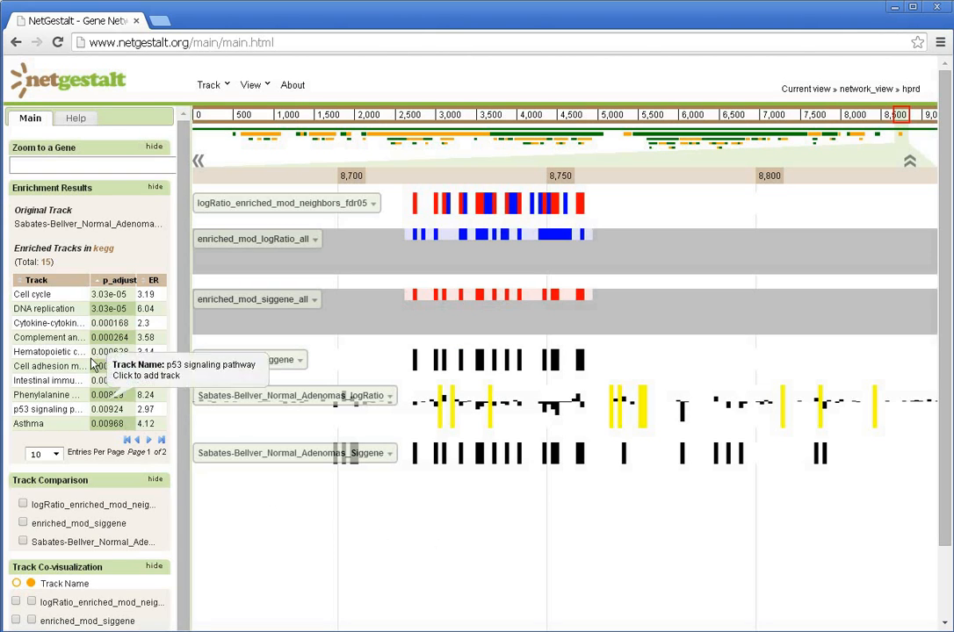
- Add the enriched Cytokine-cytokine kegg track with the title cytokine_enriched and view it across the full network range
click(30, 323)
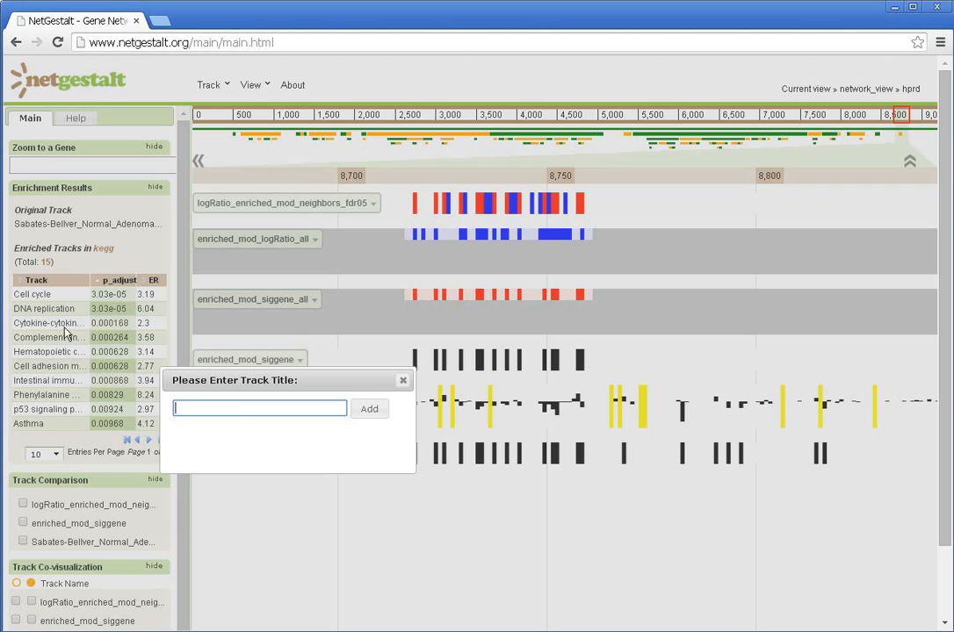
text(cytokine_enriched)
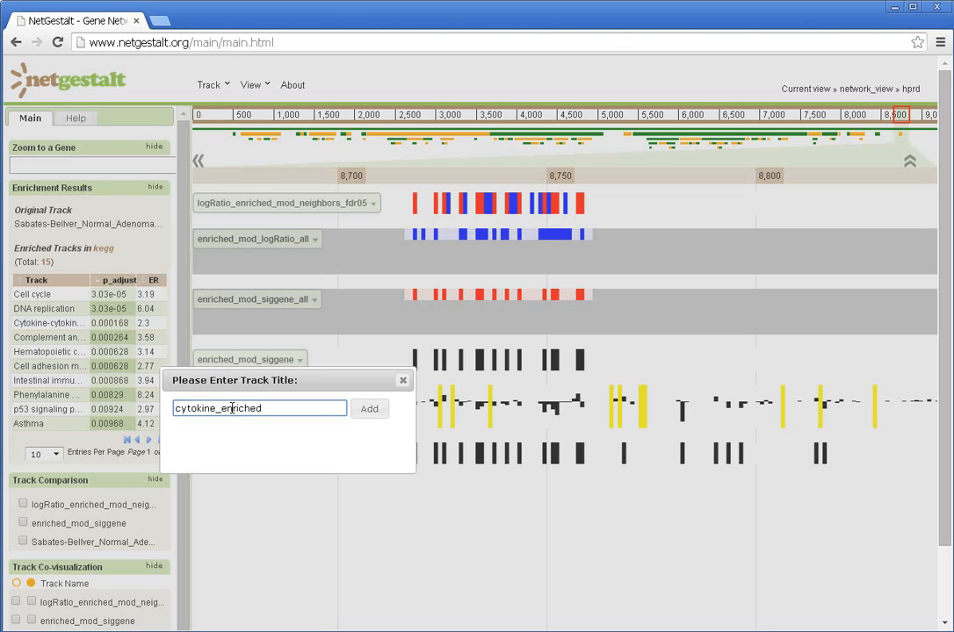
click(360, 413)
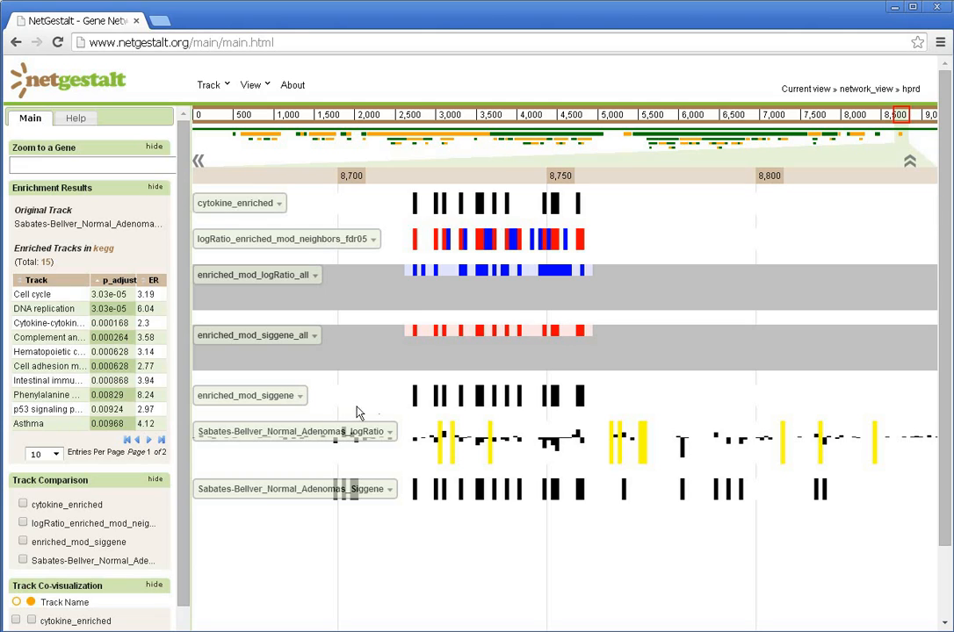
click(495, 135)
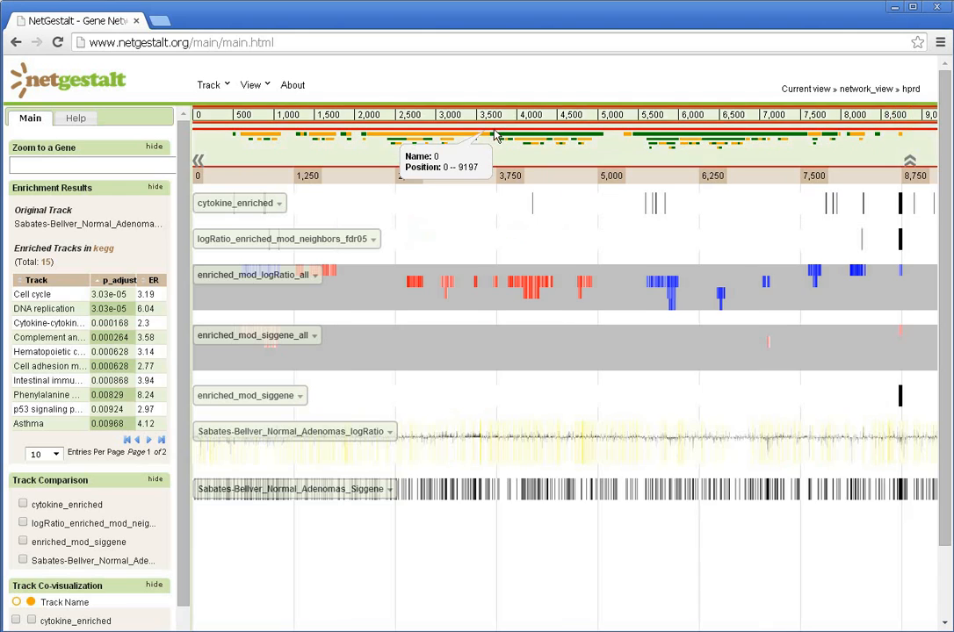
- Hide the track labels to view the unobstructed tracks across the network, and show the labels again
click(198, 162)
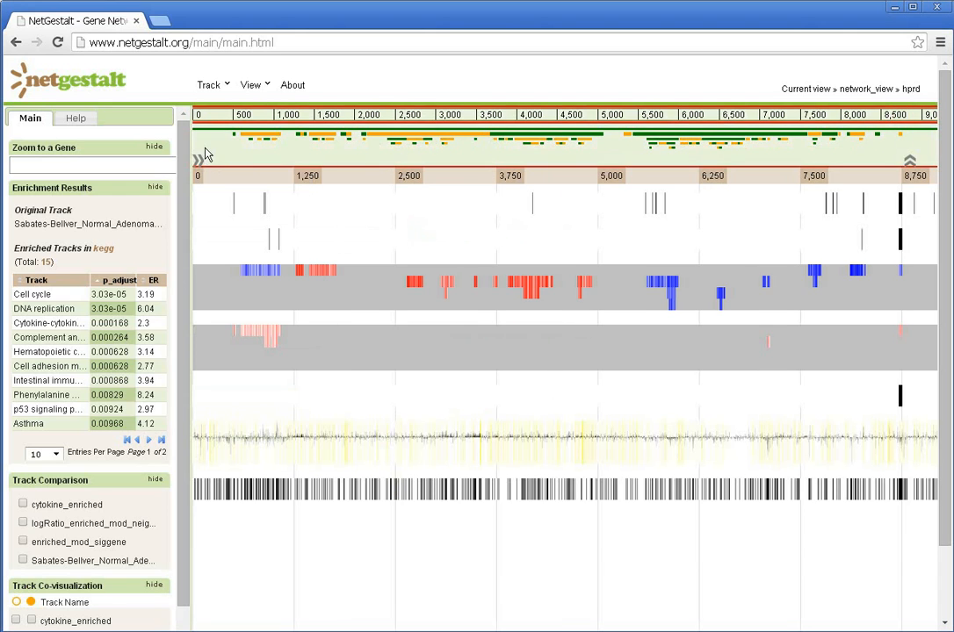
click(198, 165)
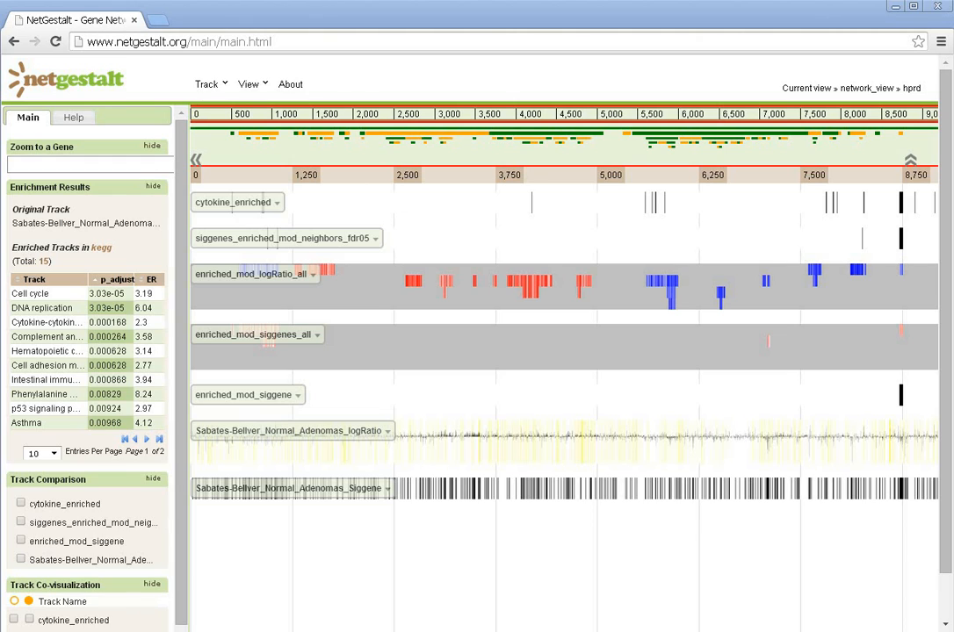
- Add the Cytokine-cytokine receptor interaction track from the KEGG functional system tracks and close the track browser
click(217, 85)
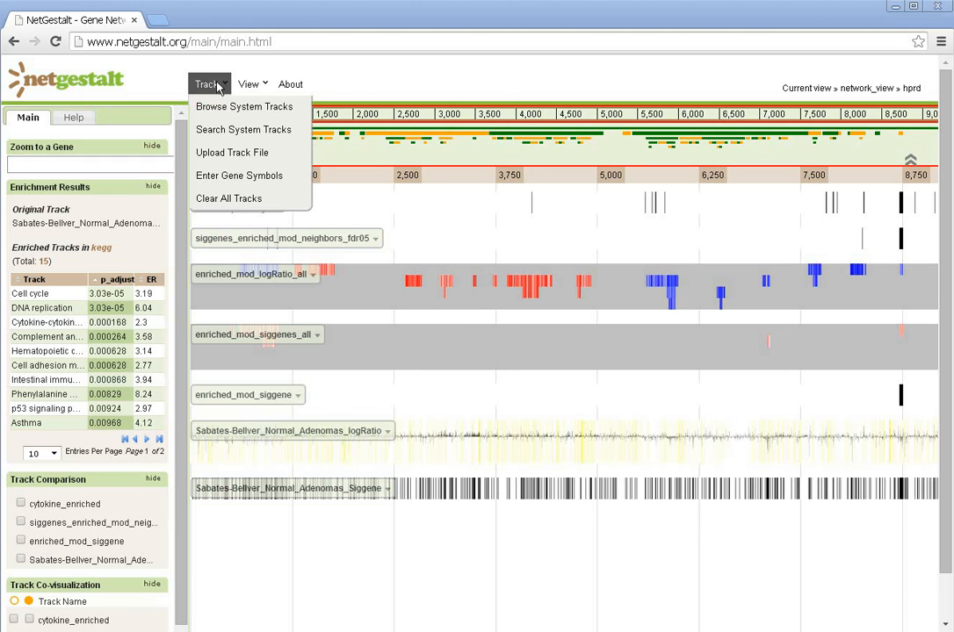
click(213, 105)
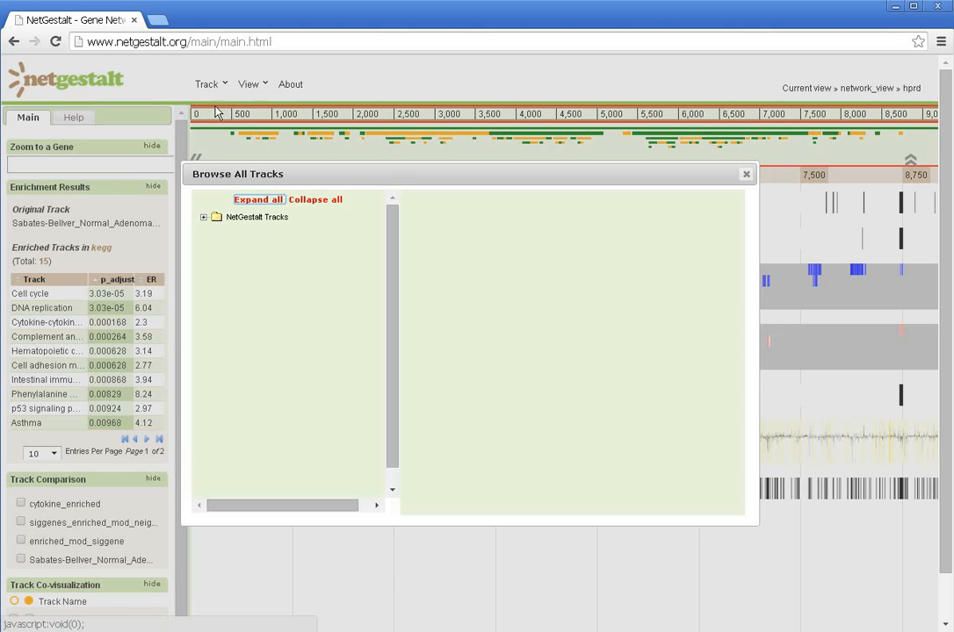
click(259, 202)
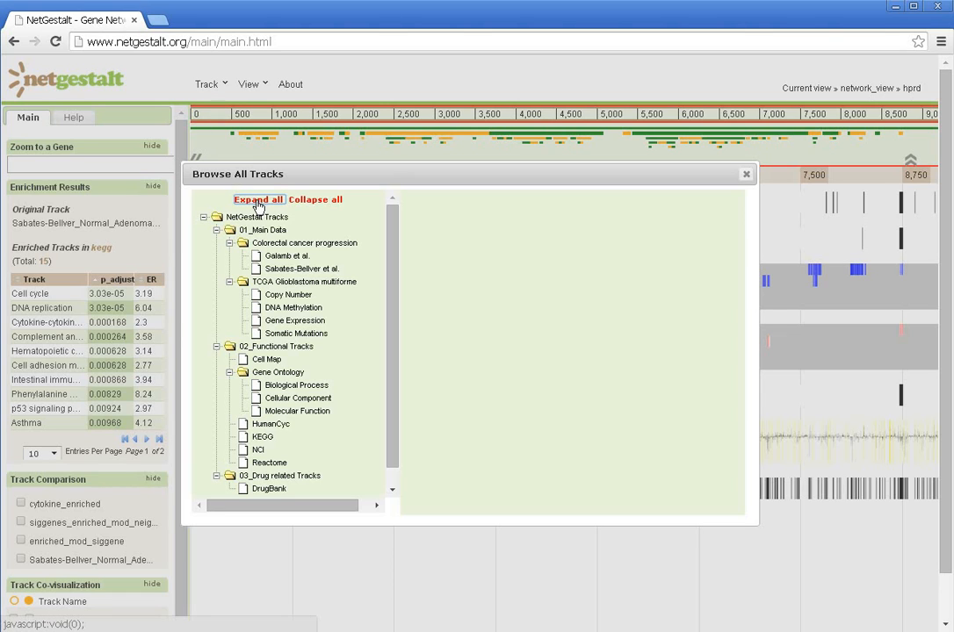
click(260, 439)
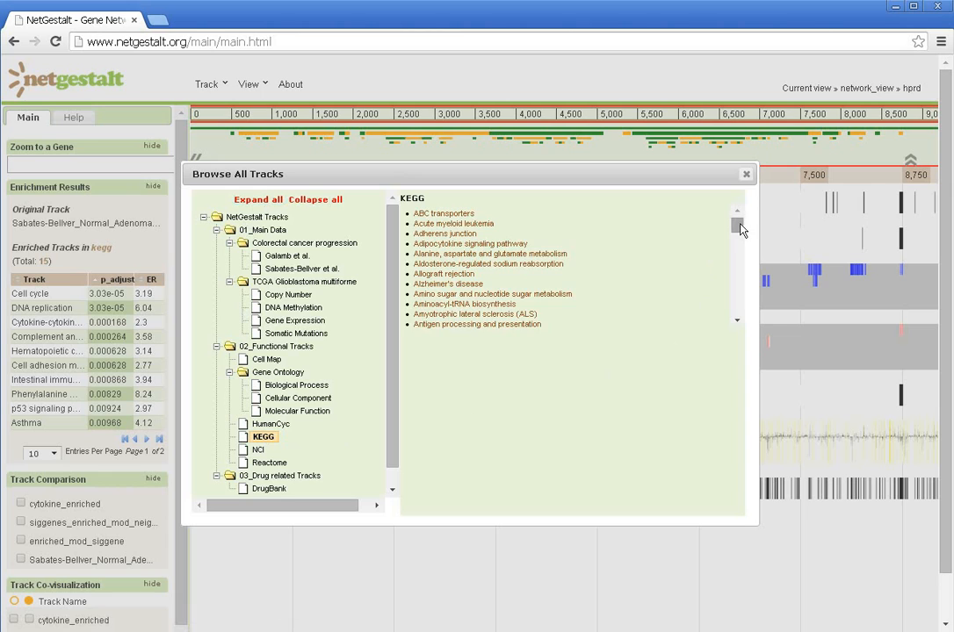
drag(740, 229, 738, 238)
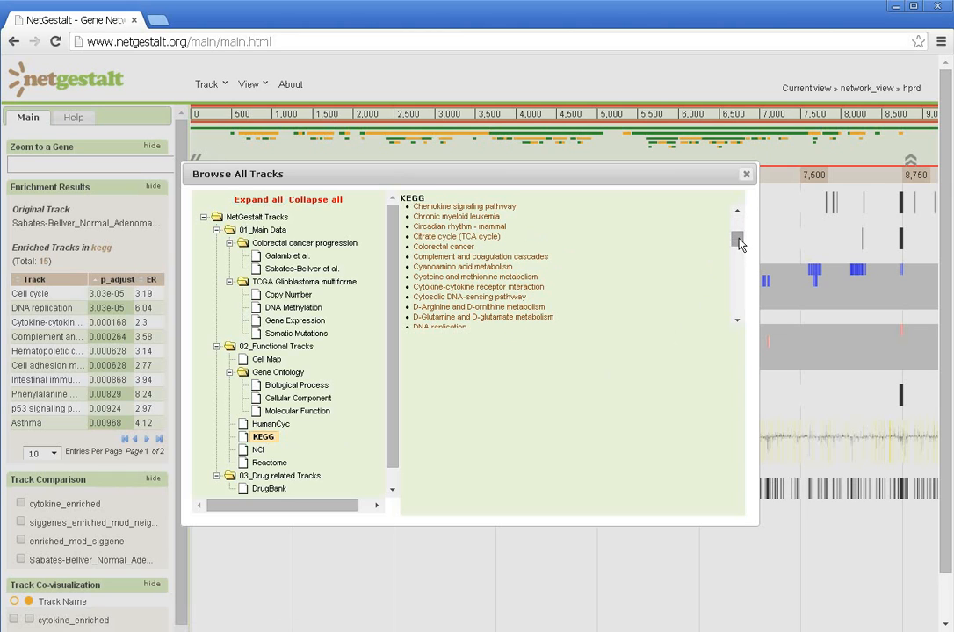
click(518, 288)
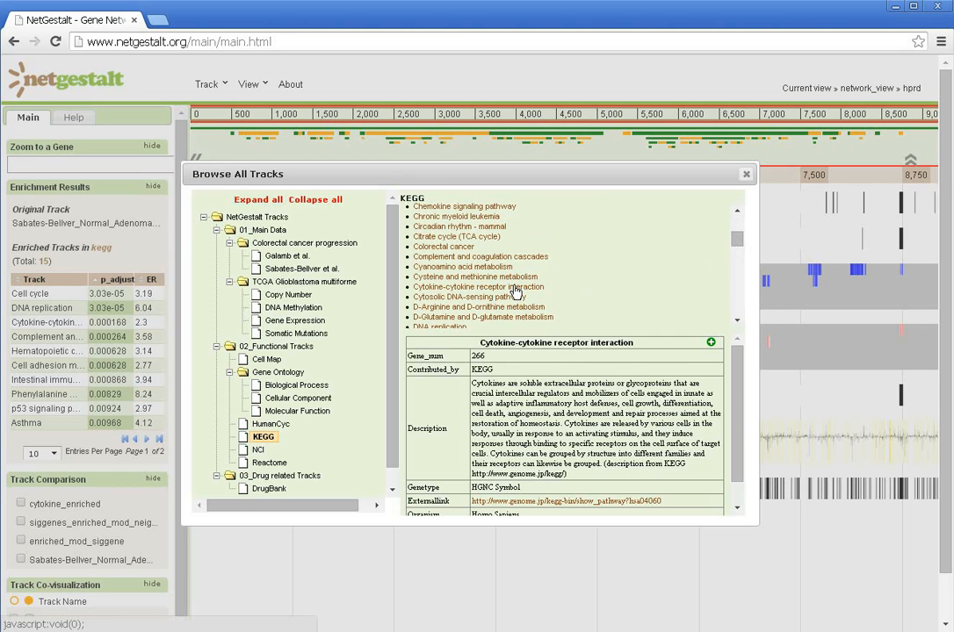
click(710, 343)
click(746, 175)
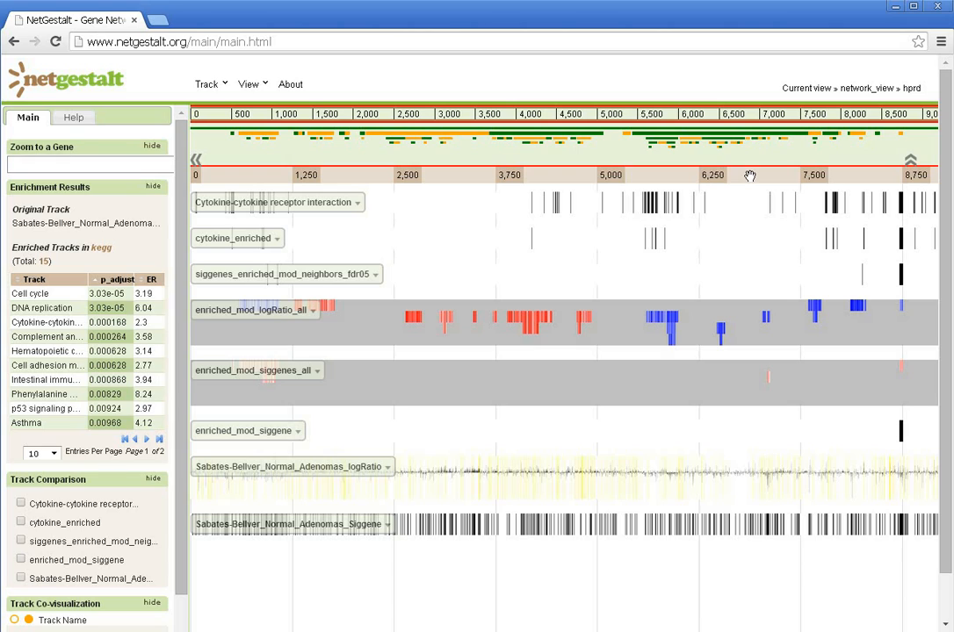